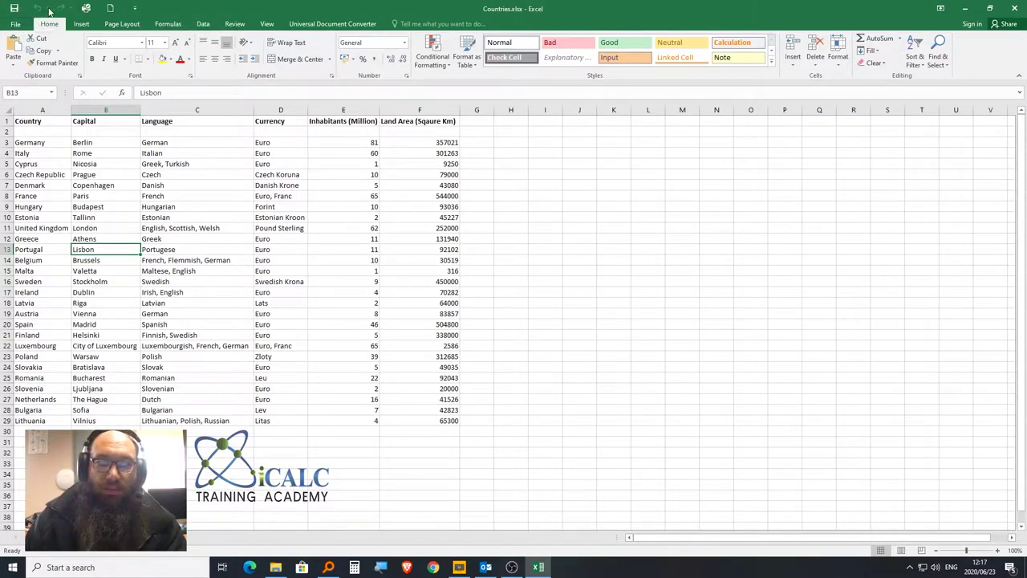
# Step: Add Open to the Quick Access Toolbar, test the new button, then return to Countries.xlsx
pyautogui.click(136, 11)
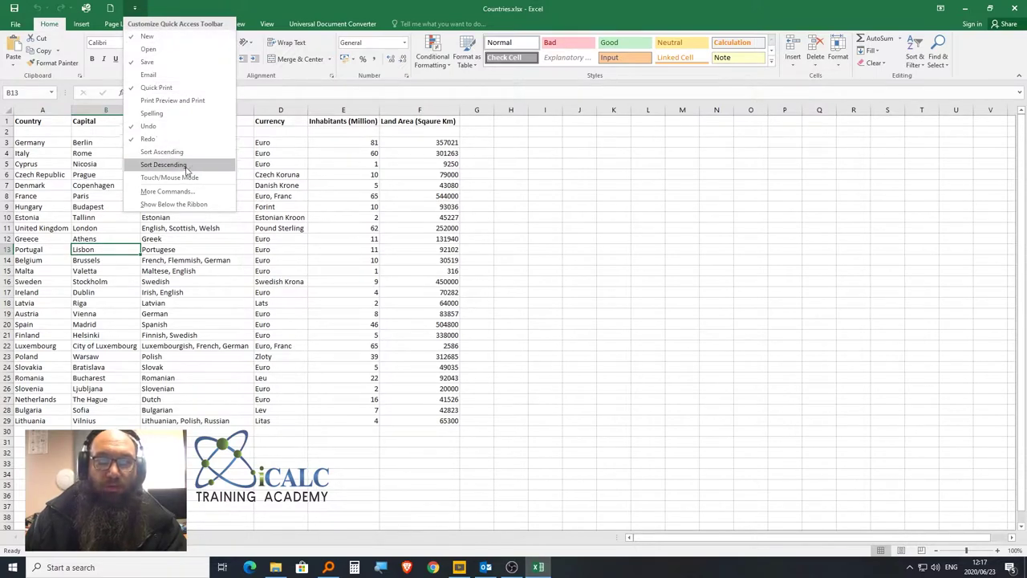
pyautogui.click(167, 74)
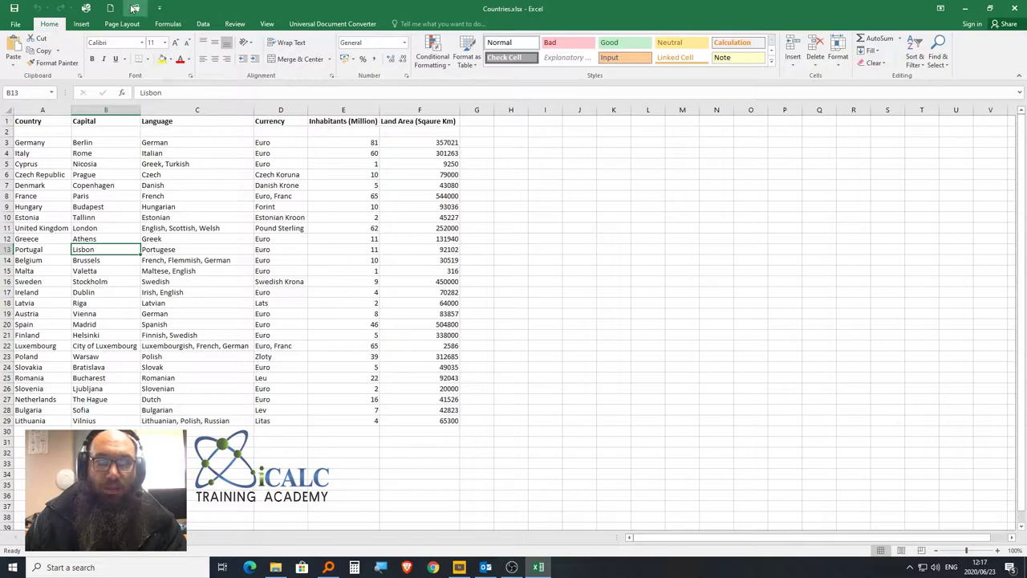
pyautogui.click(135, 8)
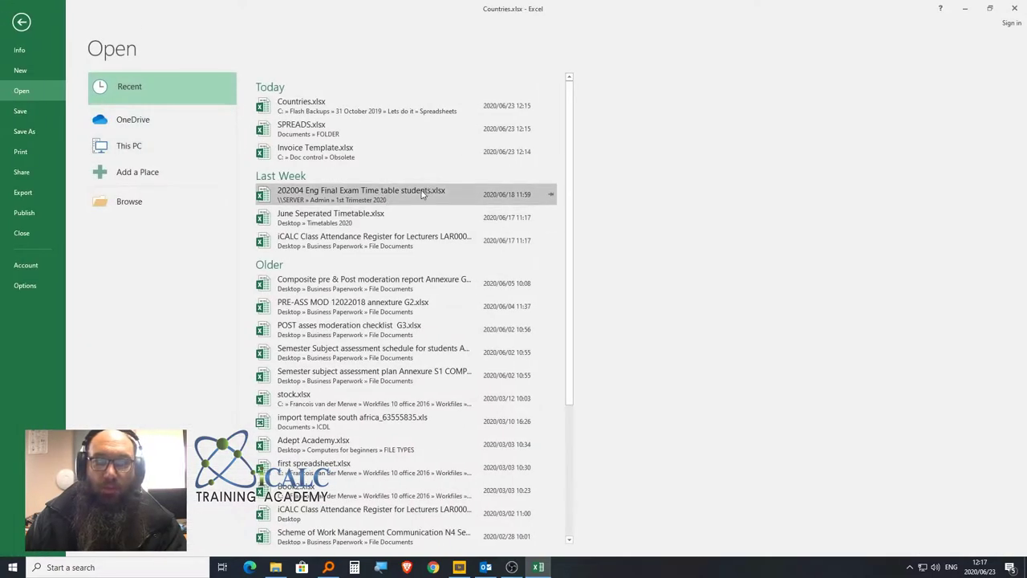
pyautogui.click(22, 22)
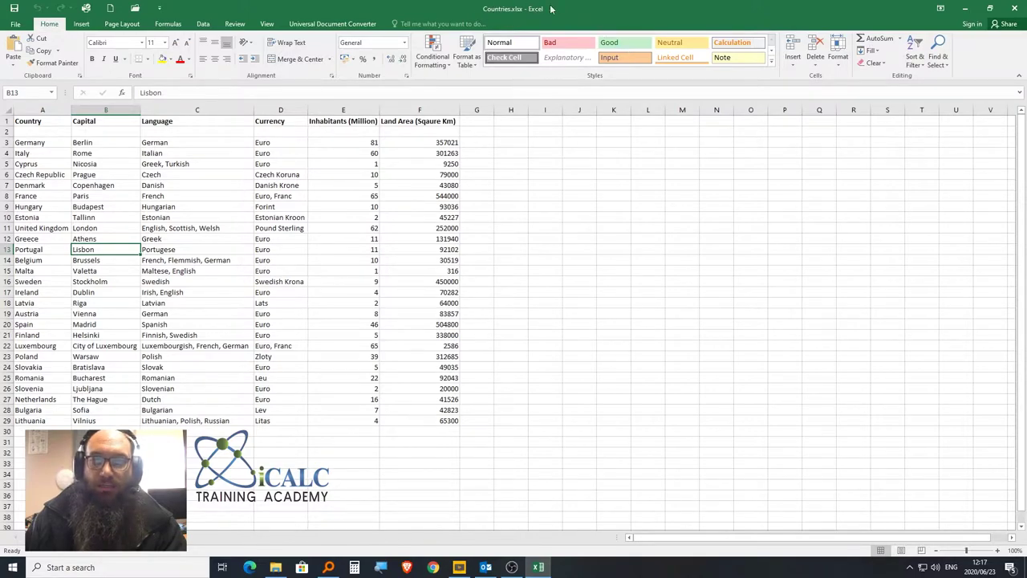
pyautogui.click(941, 8)
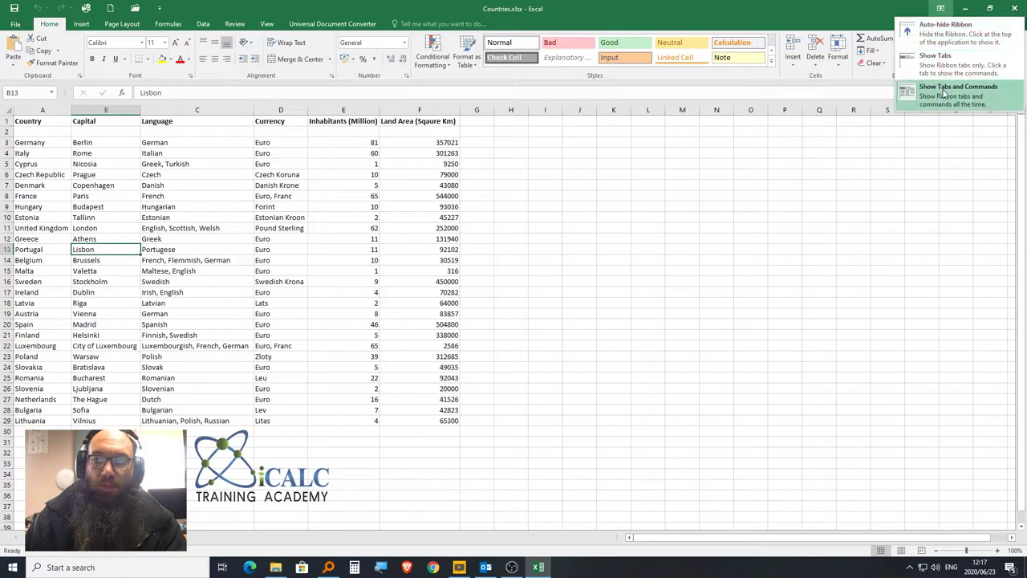
pyautogui.click(947, 32)
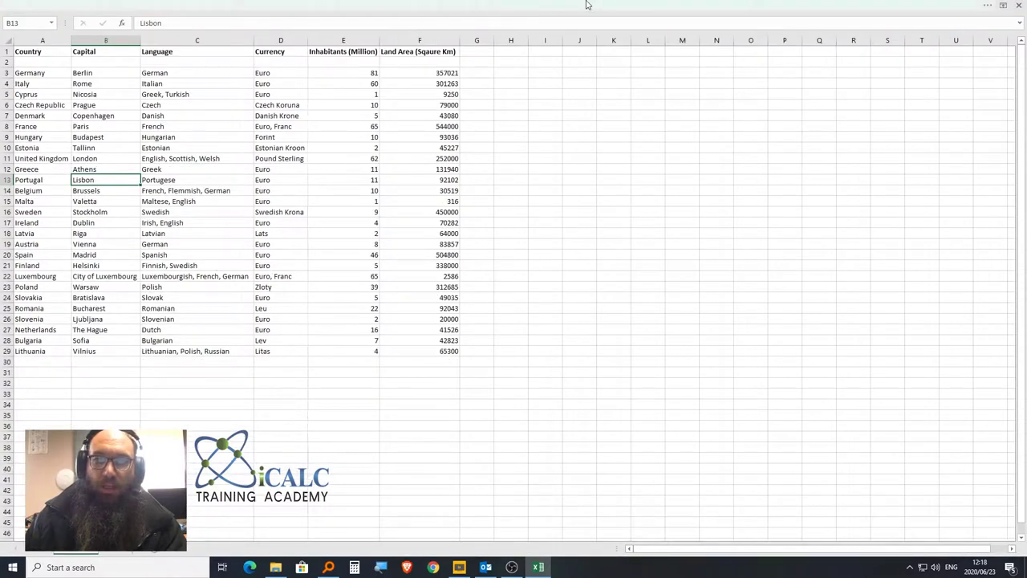
pyautogui.click(1003, 5)
pyautogui.click(945, 86)
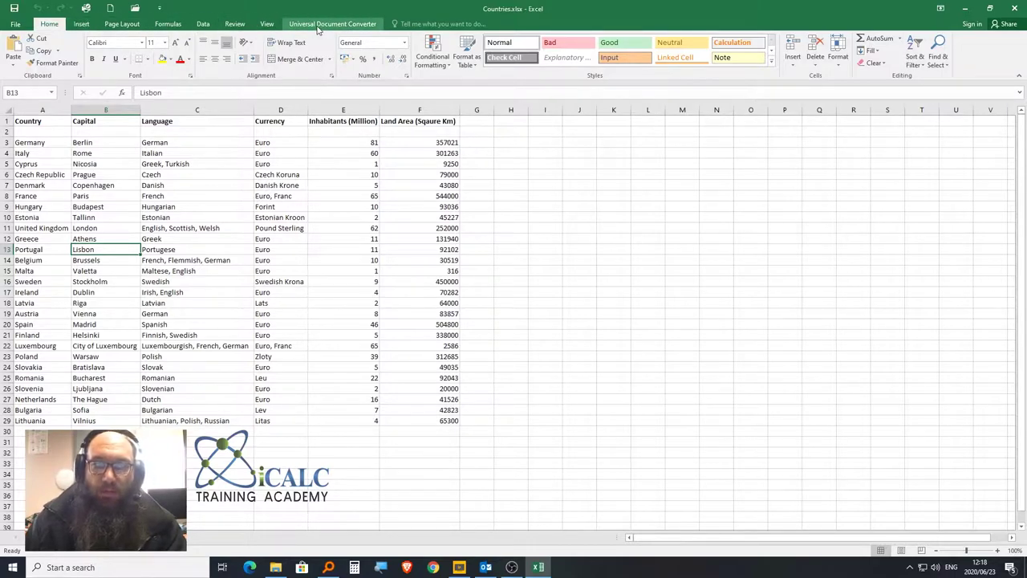
pyautogui.click(267, 23)
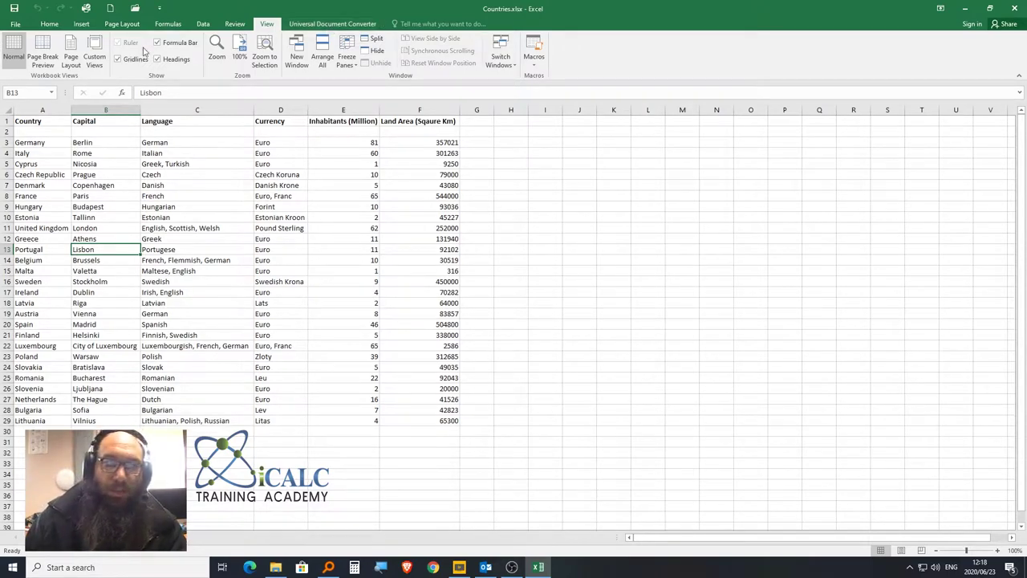
pyautogui.click(49, 23)
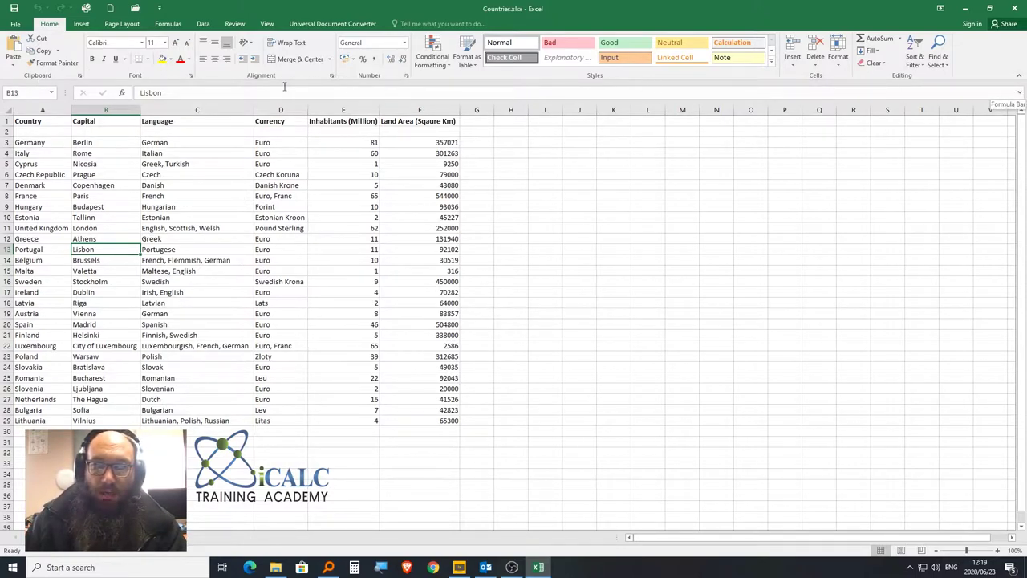
pyautogui.click(51, 93)
pyautogui.click(51, 93)
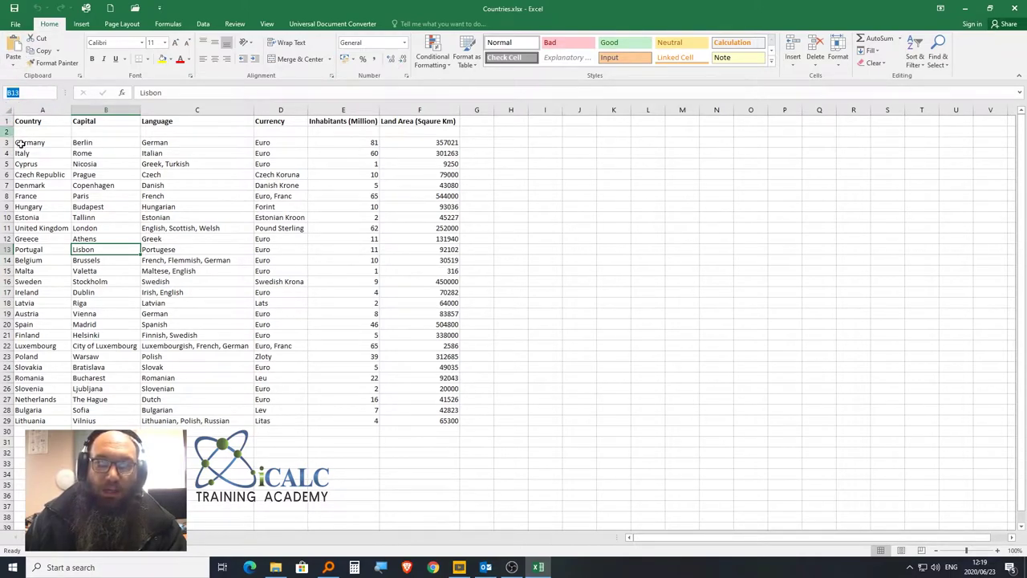
pyautogui.click(97, 184)
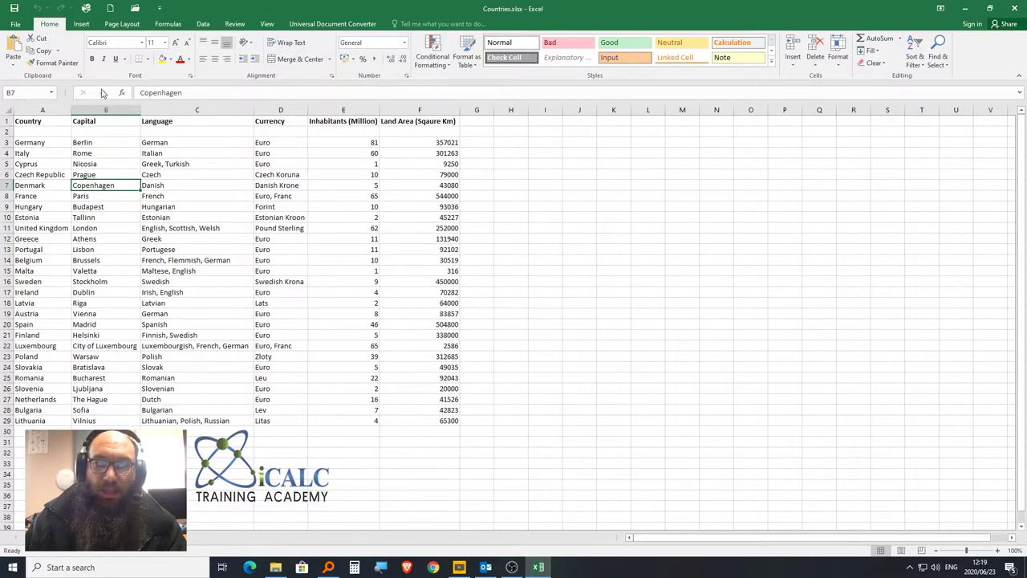
pyautogui.click(149, 93)
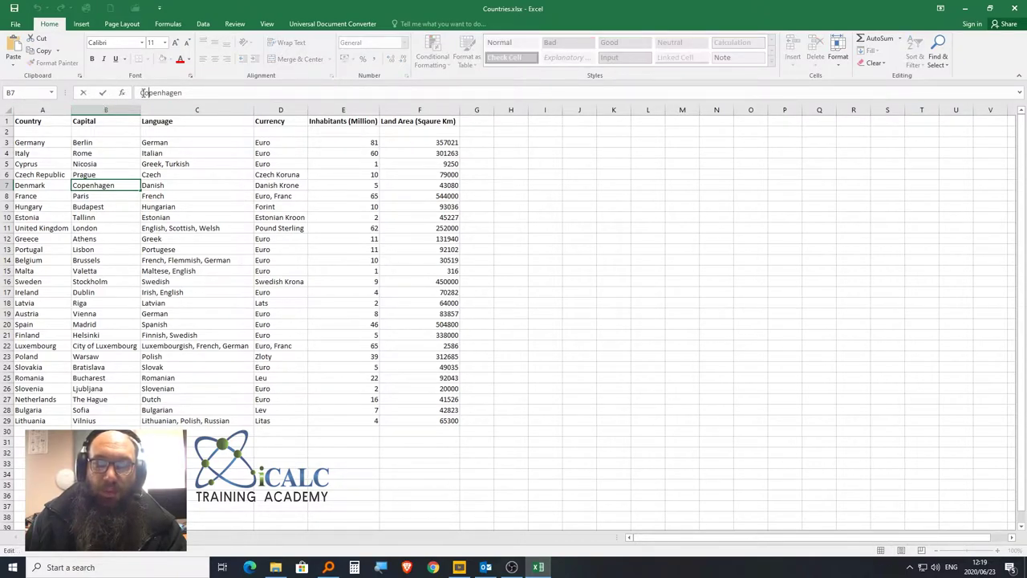
pyautogui.click(456, 173)
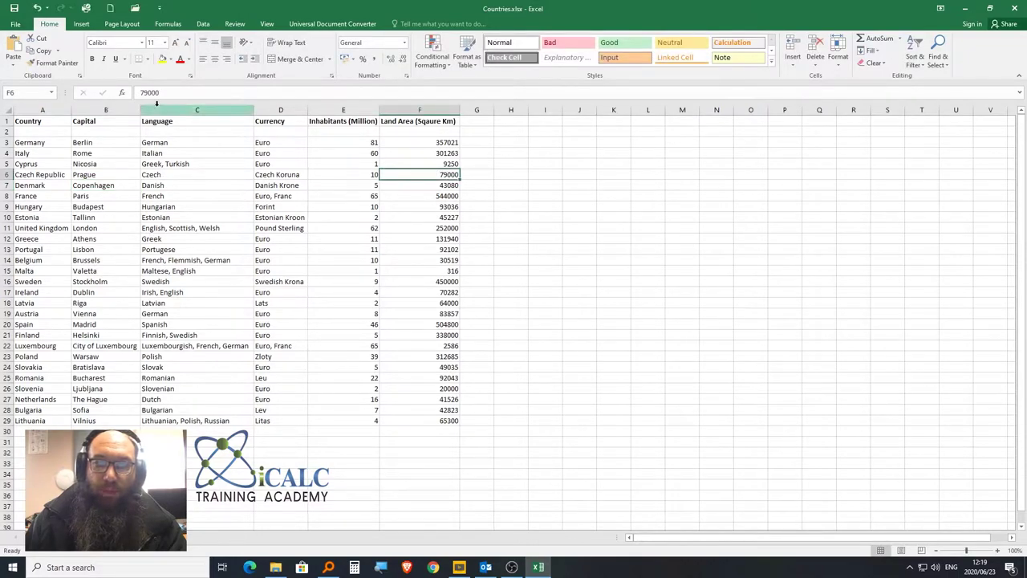
pyautogui.click(481, 151)
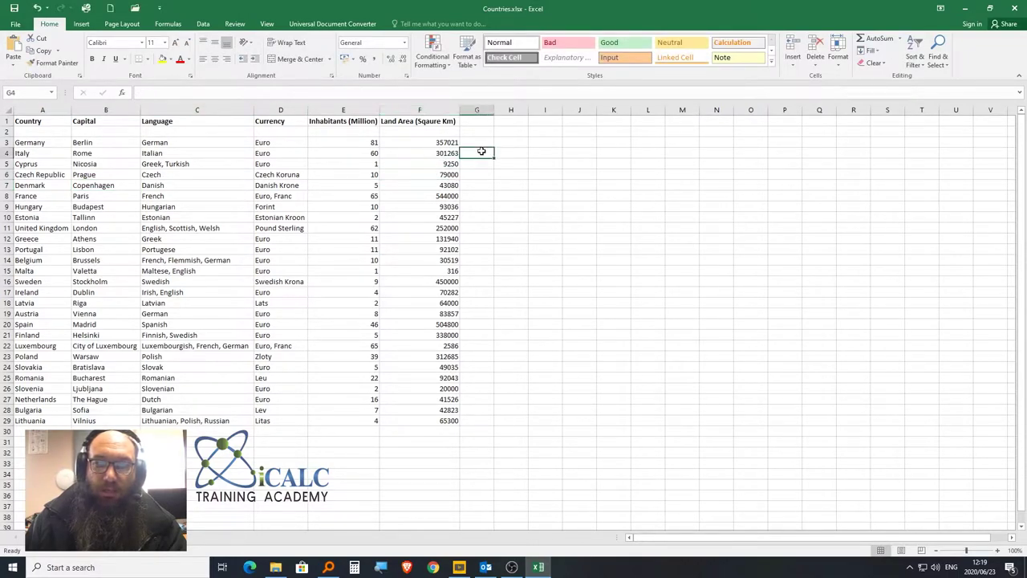
pyautogui.click(434, 142)
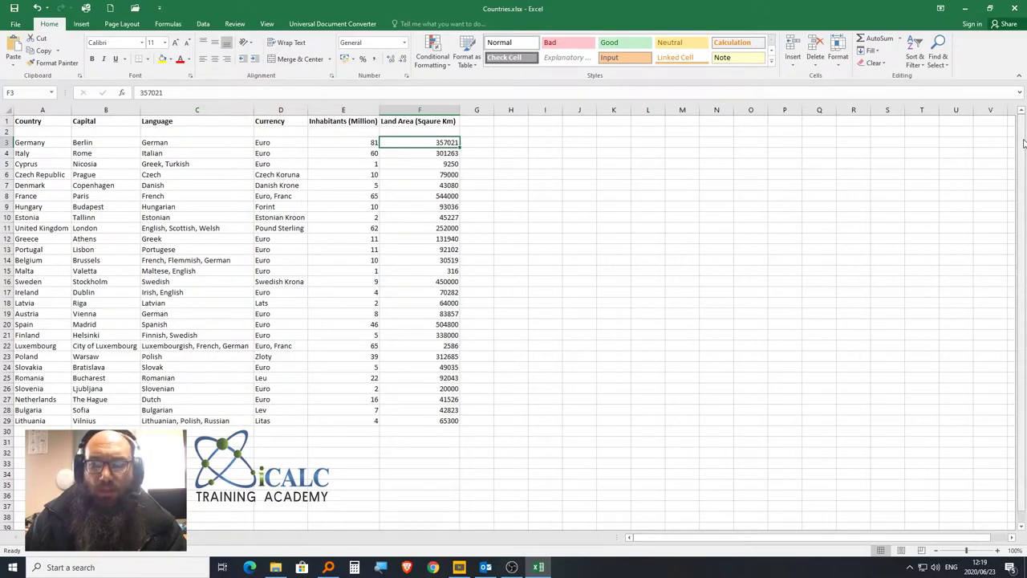
pyautogui.moveTo(1022, 142); pyautogui.dragTo(1020, 288)
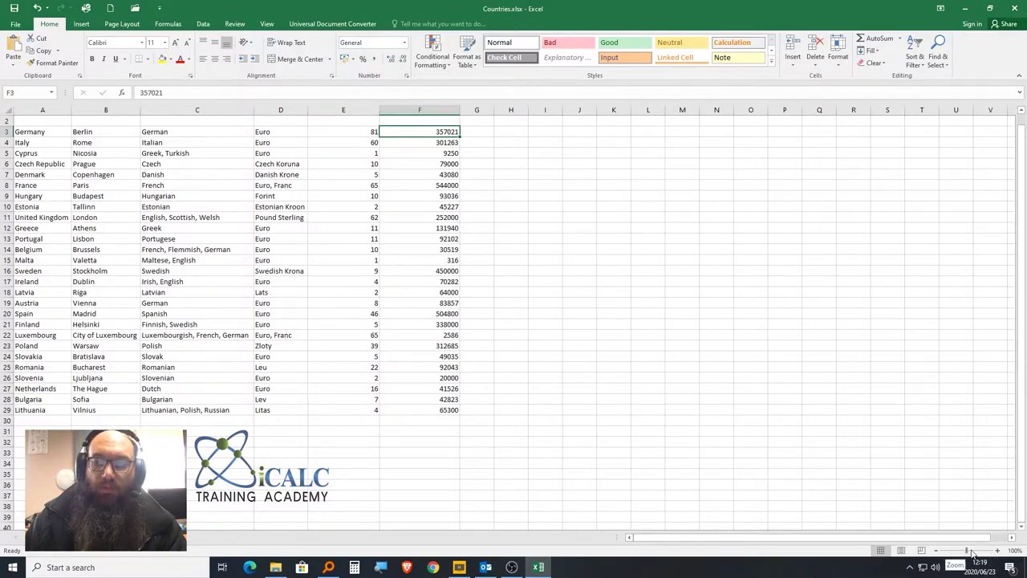
pyautogui.moveTo(968, 550)
pyautogui.mouseDown()
pyautogui.moveTo(987, 551)
pyautogui.moveTo(942, 553)
pyautogui.moveTo(974, 554)
pyautogui.mouseUp()
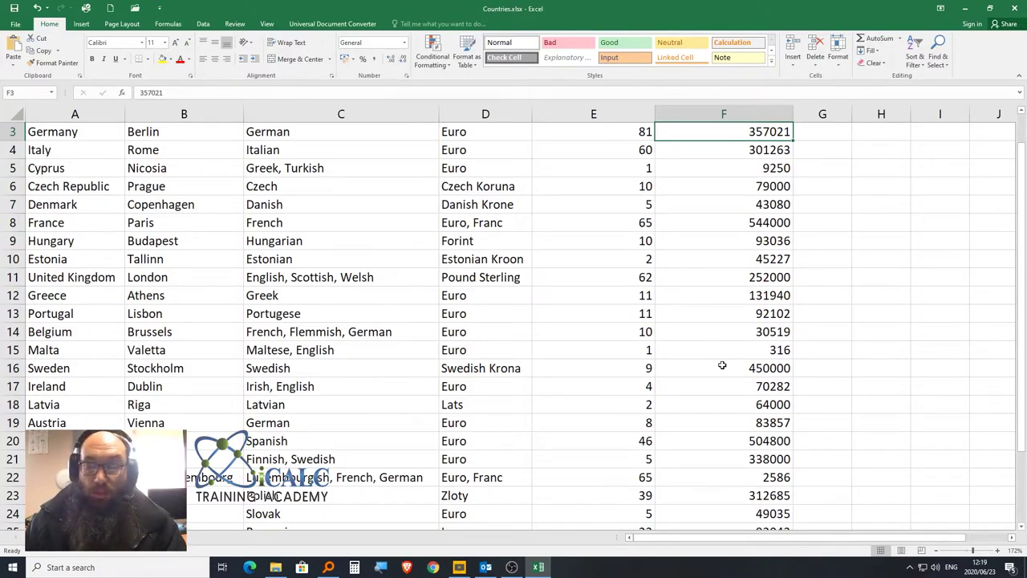
pyautogui.scroll(-5, 612, 351)
pyautogui.scroll(7, 607, 351)
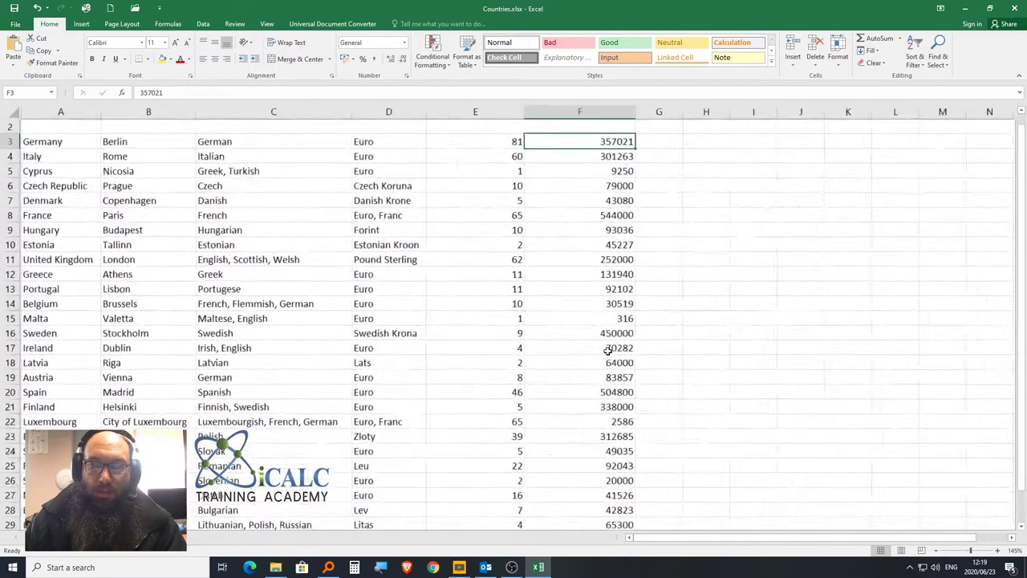
pyautogui.scroll(-6, 608, 351)
pyautogui.scroll(6, 607, 351)
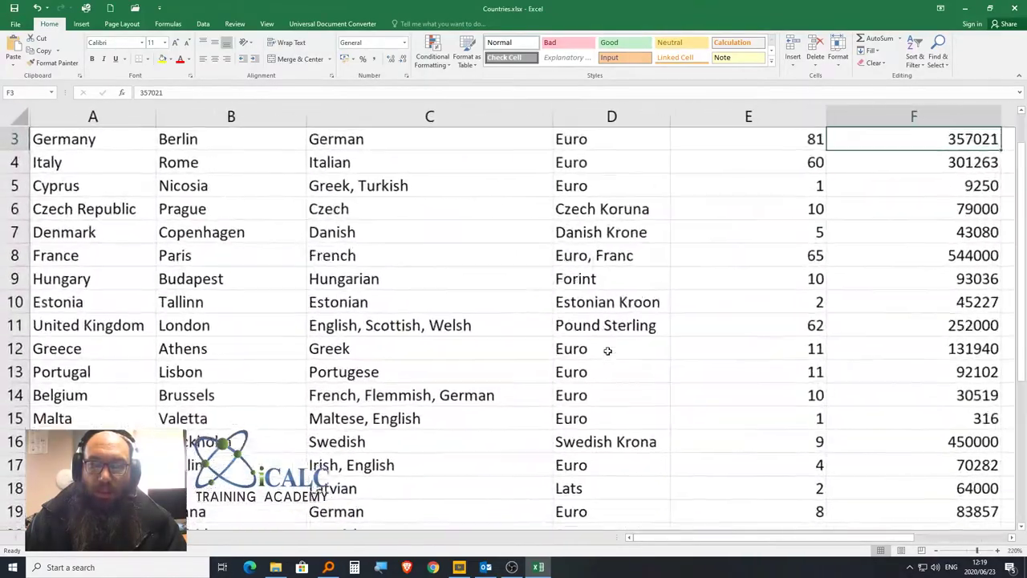
pyautogui.scroll(-10, 608, 352)
pyautogui.scroll(10, 609, 352)
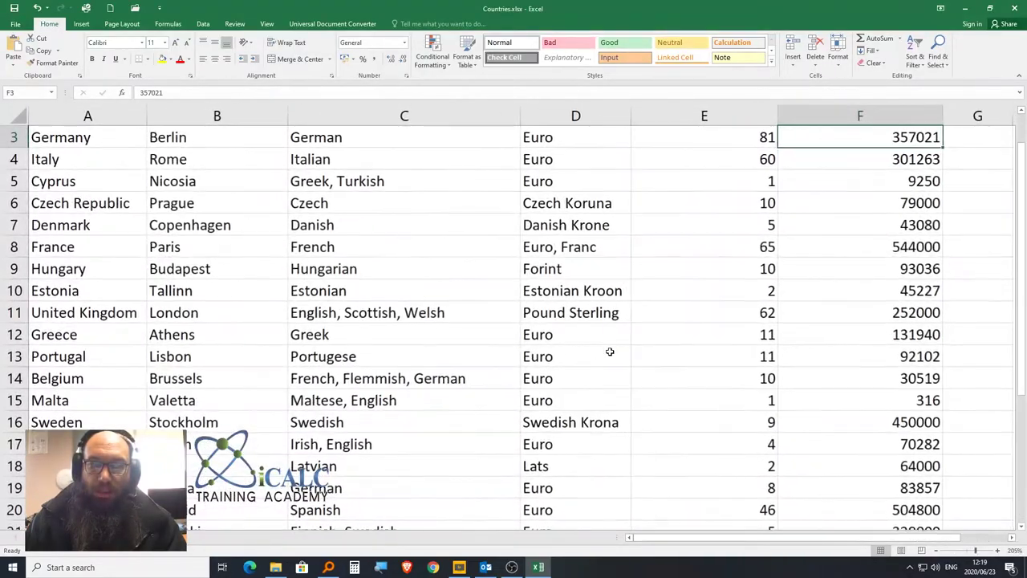
pyautogui.scroll(-2, 610, 351)
pyautogui.scroll(1, 650, 425)
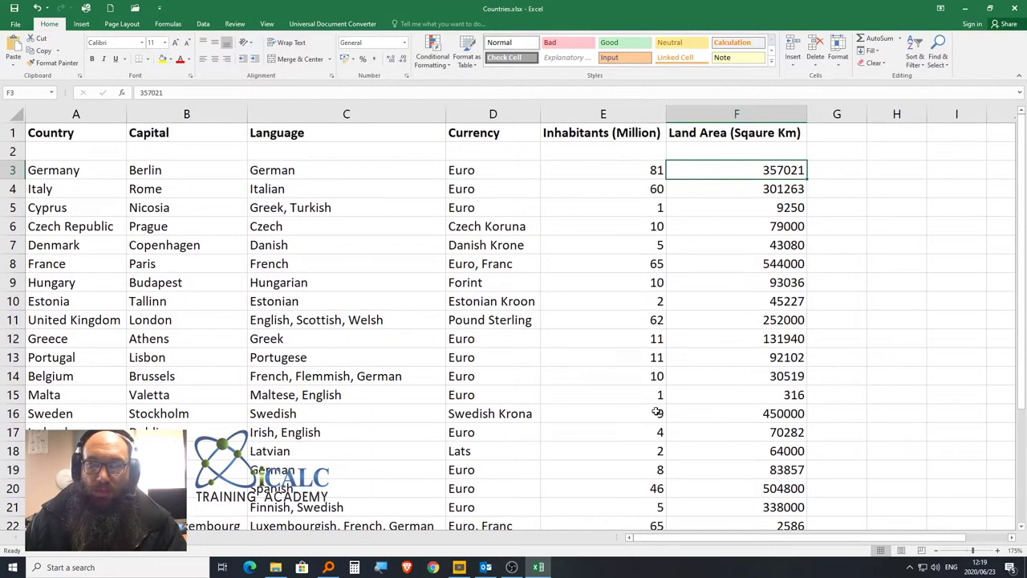
pyautogui.click(901, 551)
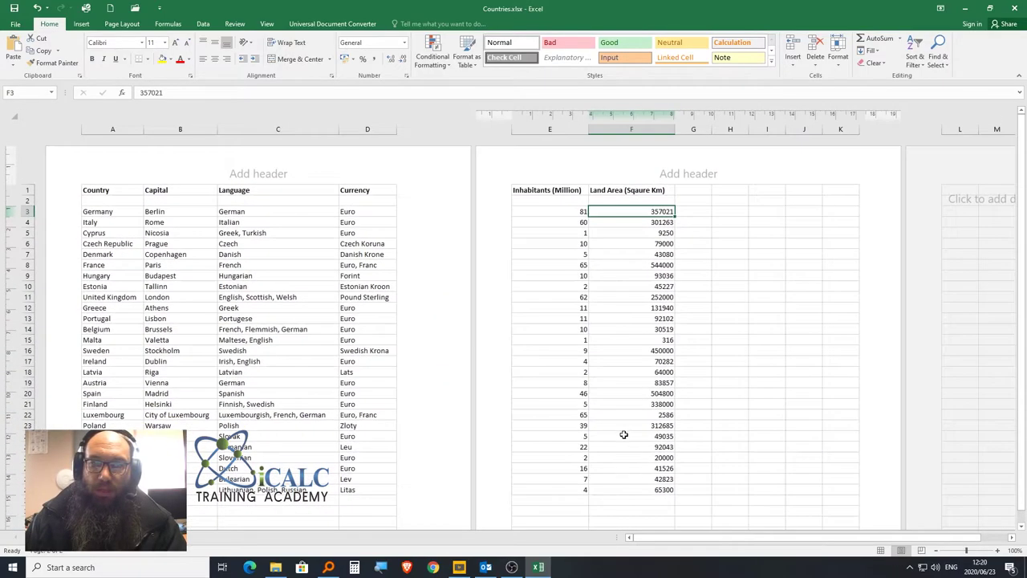
pyautogui.click(922, 550)
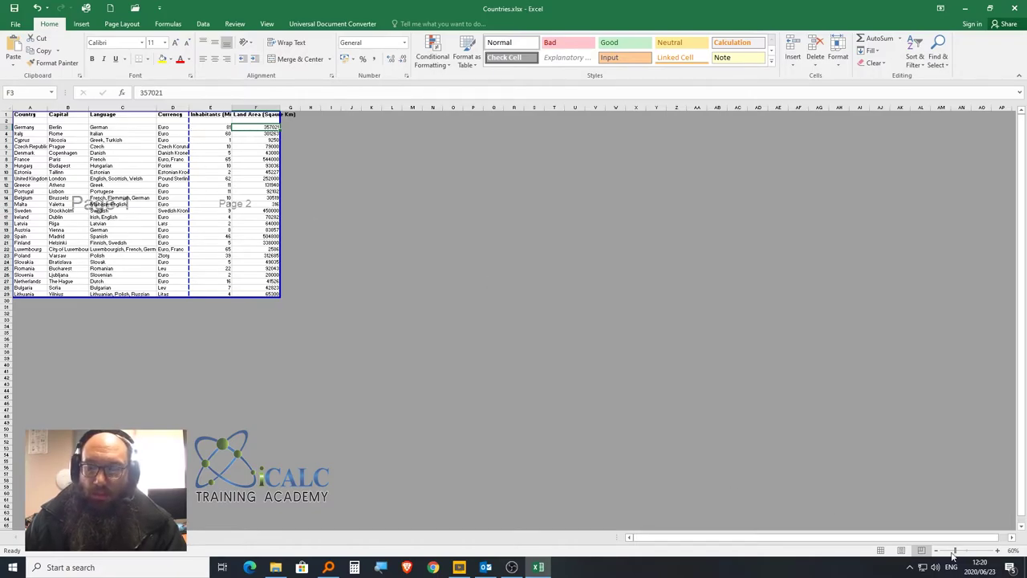
pyautogui.click(881, 550)
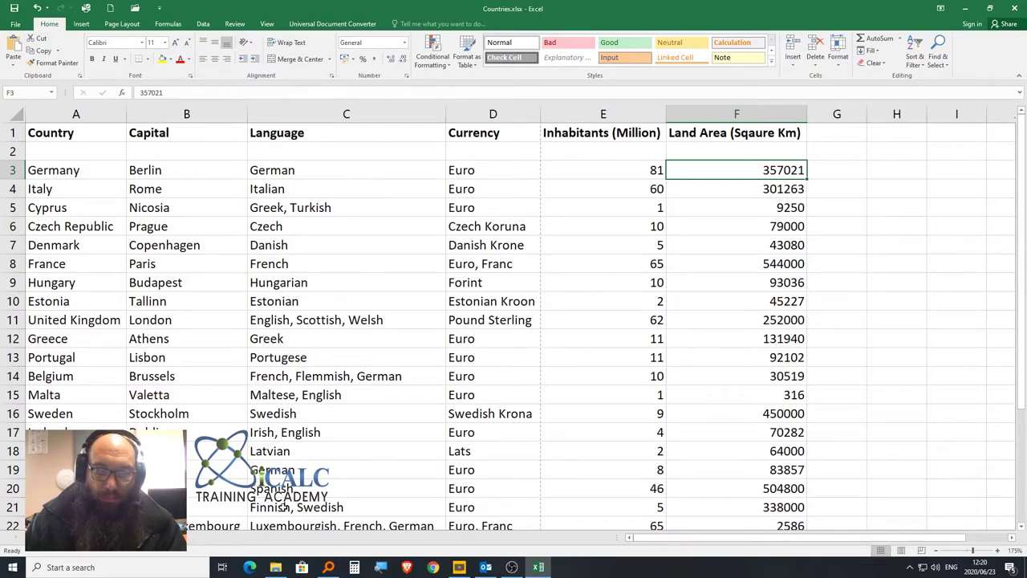
pyautogui.click(512, 568)
pyautogui.click(797, 58)
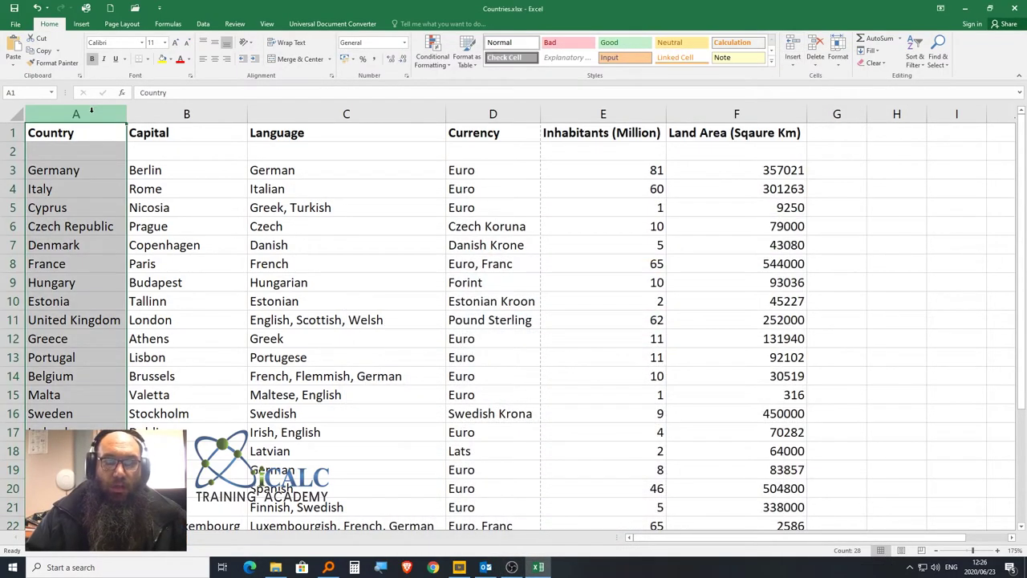
pyautogui.click(201, 112)
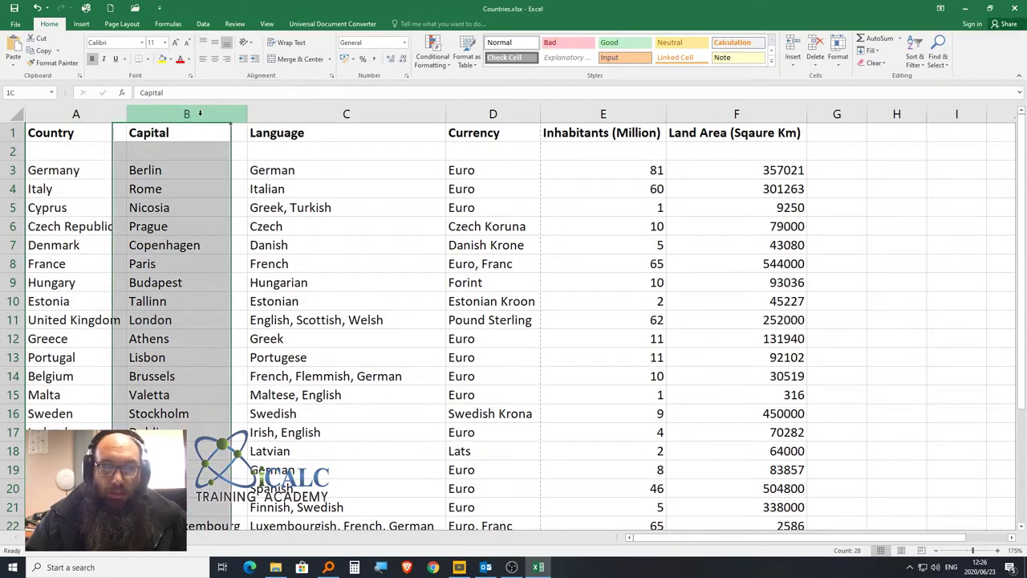
pyautogui.click(378, 112)
pyautogui.click(467, 114)
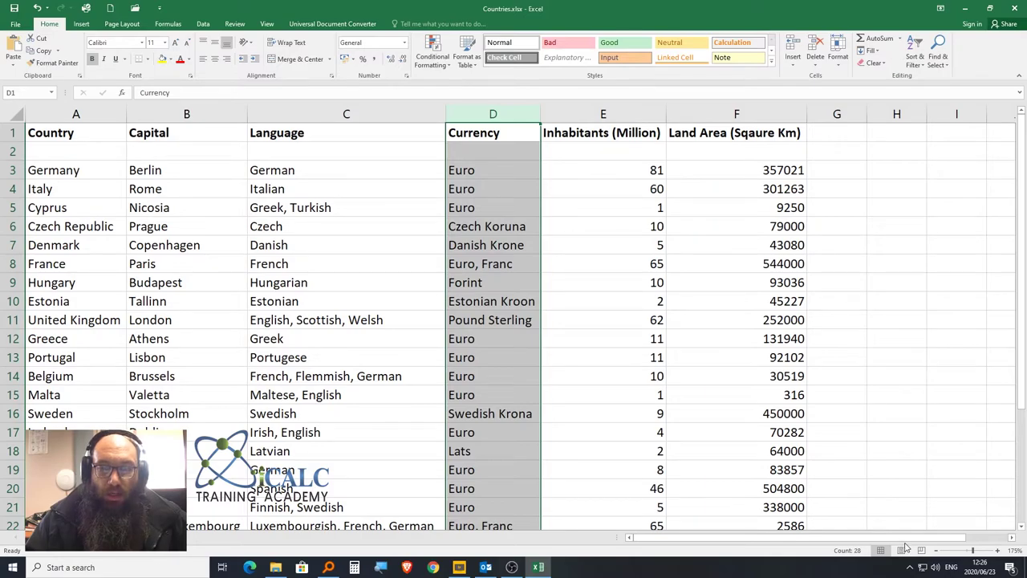
pyautogui.moveTo(910, 541); pyautogui.dragTo(938, 542)
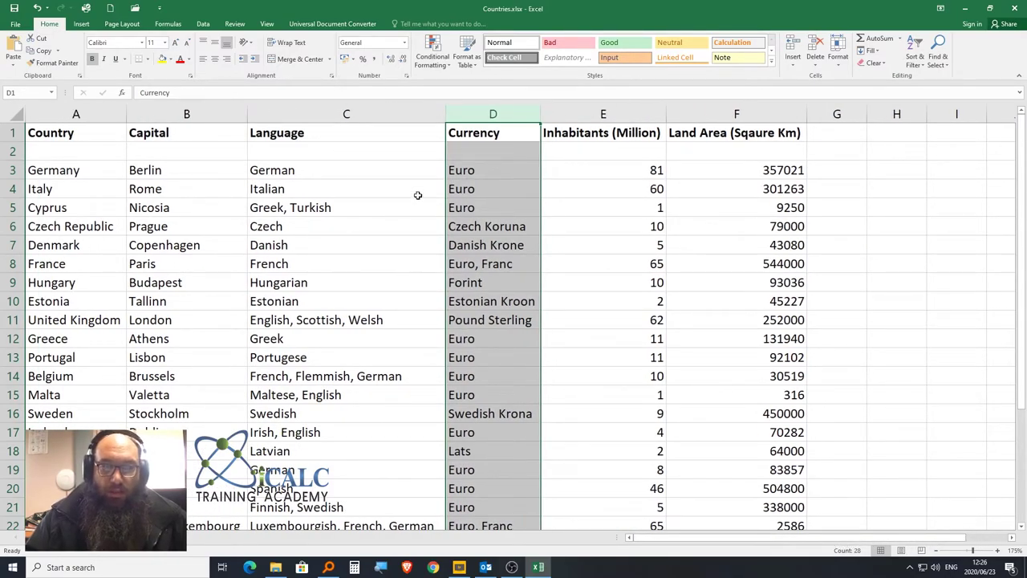
pyautogui.click(12, 151)
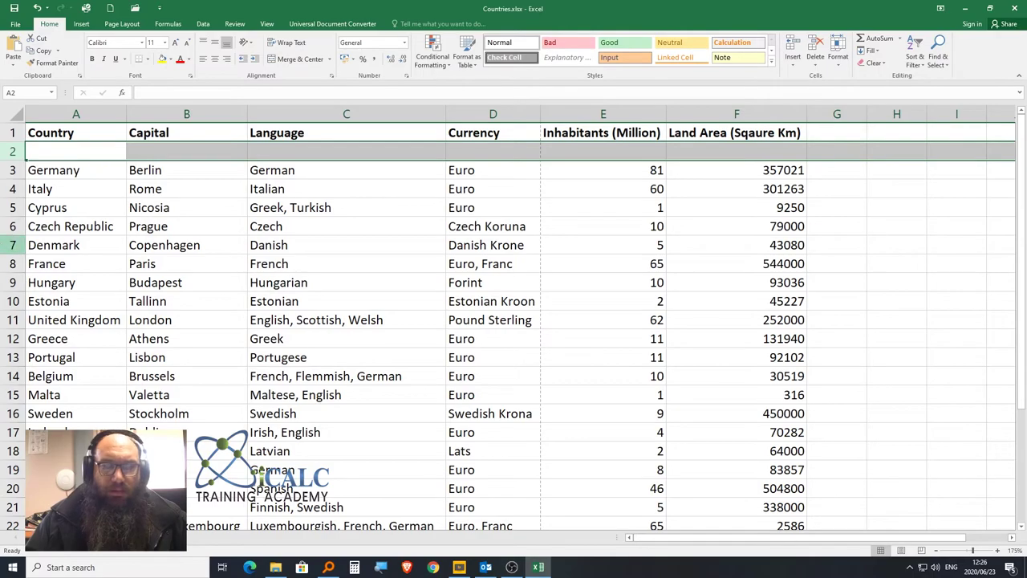
pyautogui.click(9, 171)
pyautogui.click(9, 188)
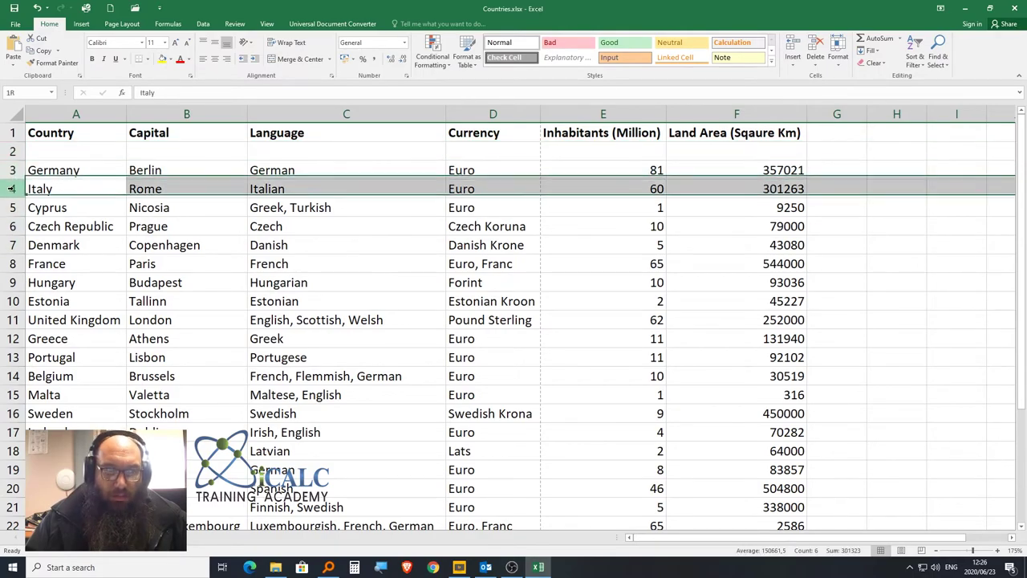
pyautogui.click(12, 207)
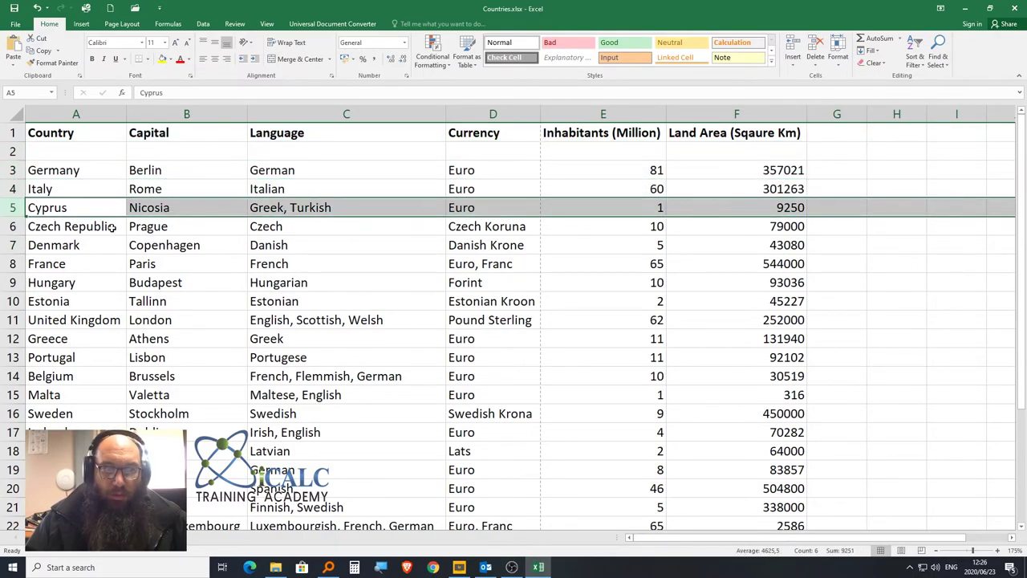
pyautogui.click(312, 114)
pyautogui.click(283, 228)
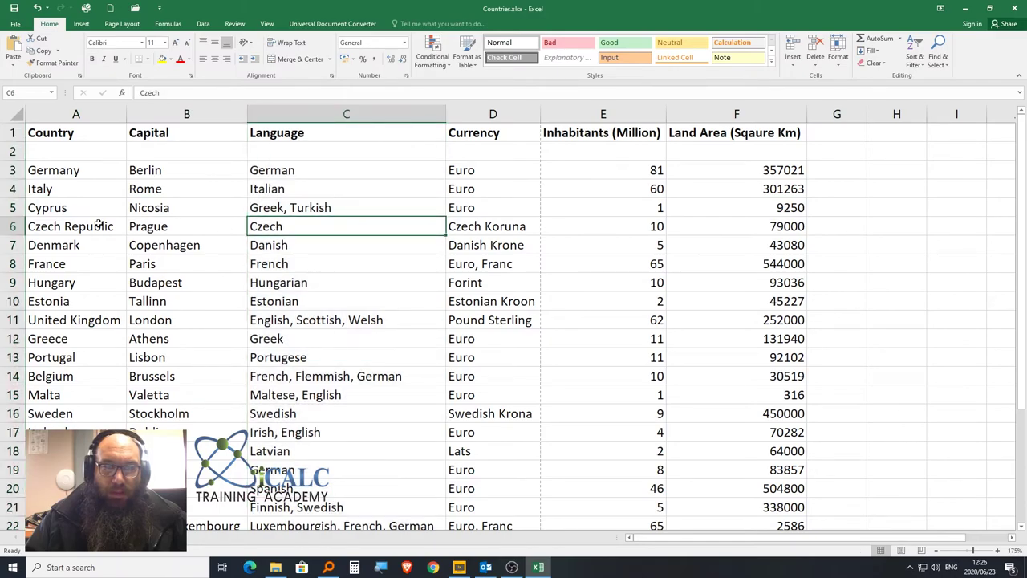